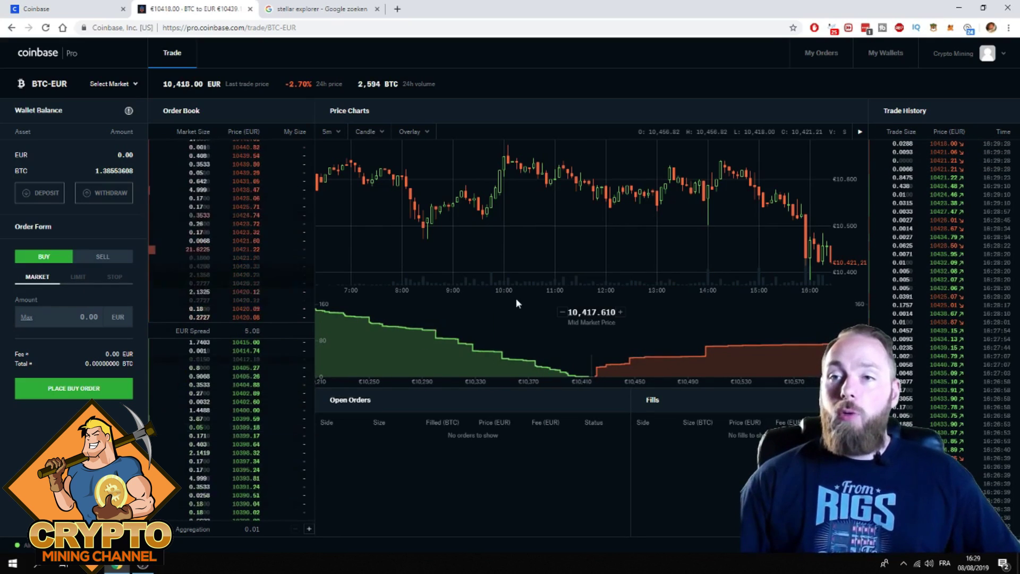
Step: From My Wallets, open the Stellar wallet (128.2643271 XLM) and start a withdrawal
click(888, 57)
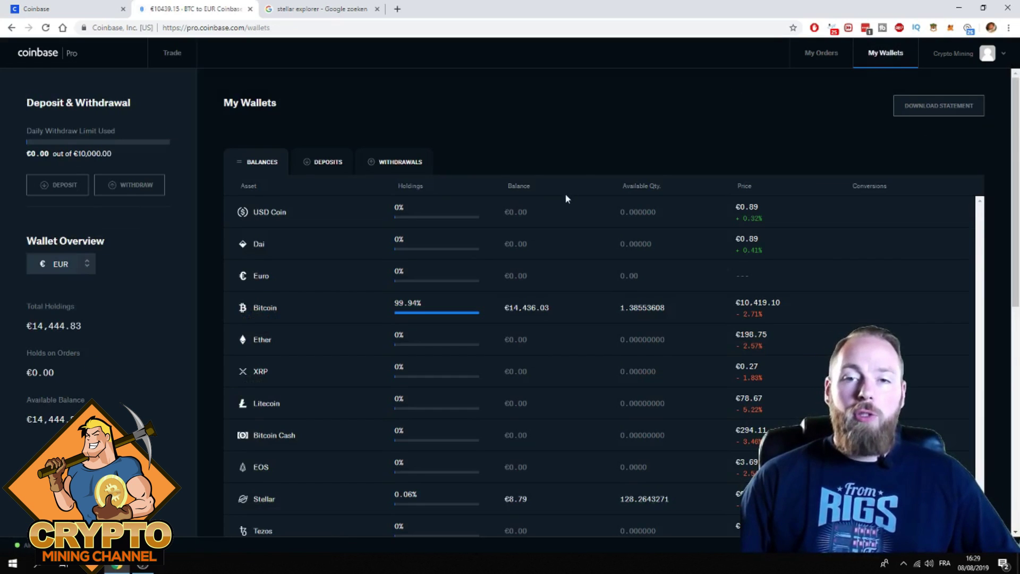
scroll(565, 197, down, 4)
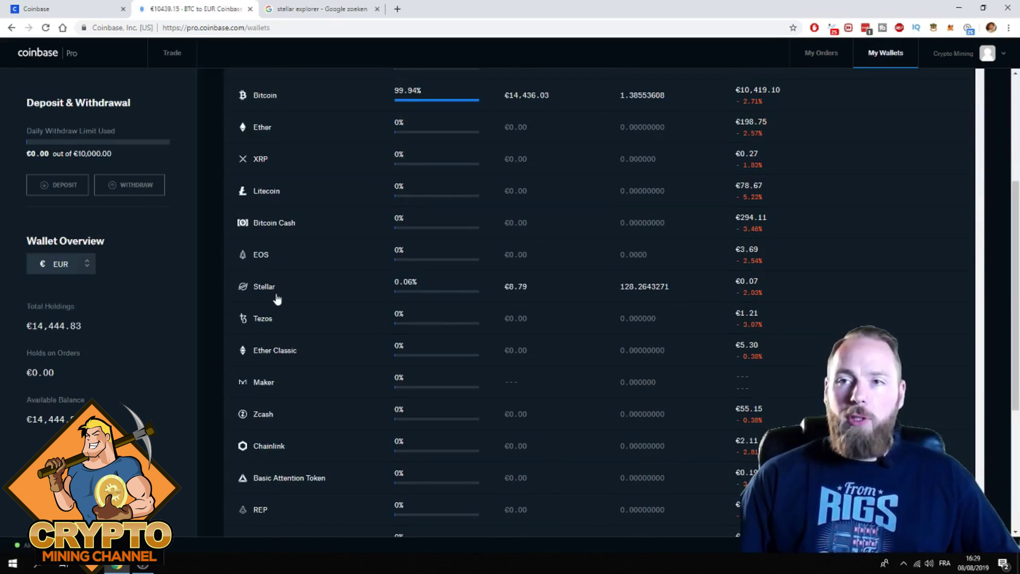
click(281, 289)
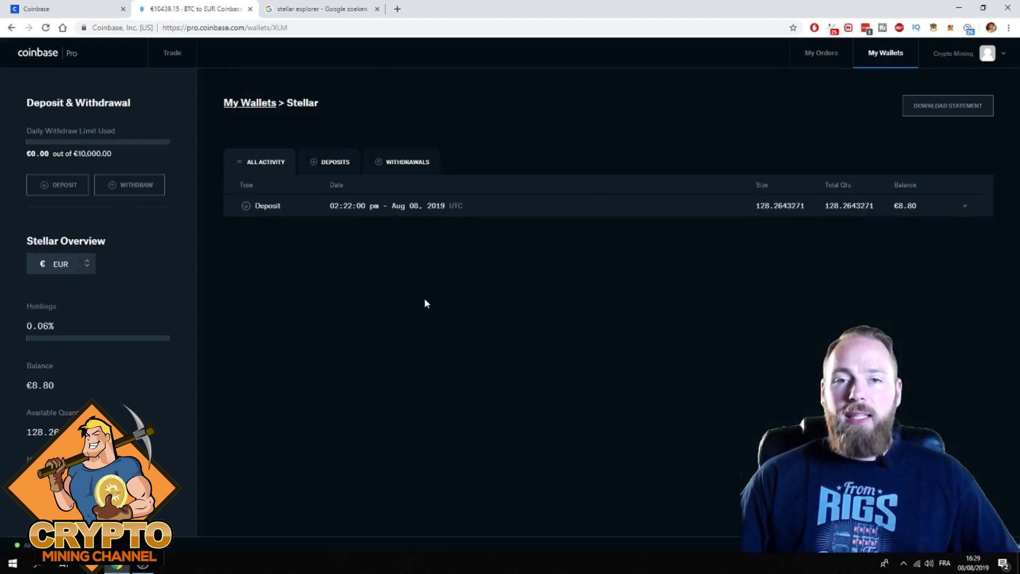
click(136, 185)
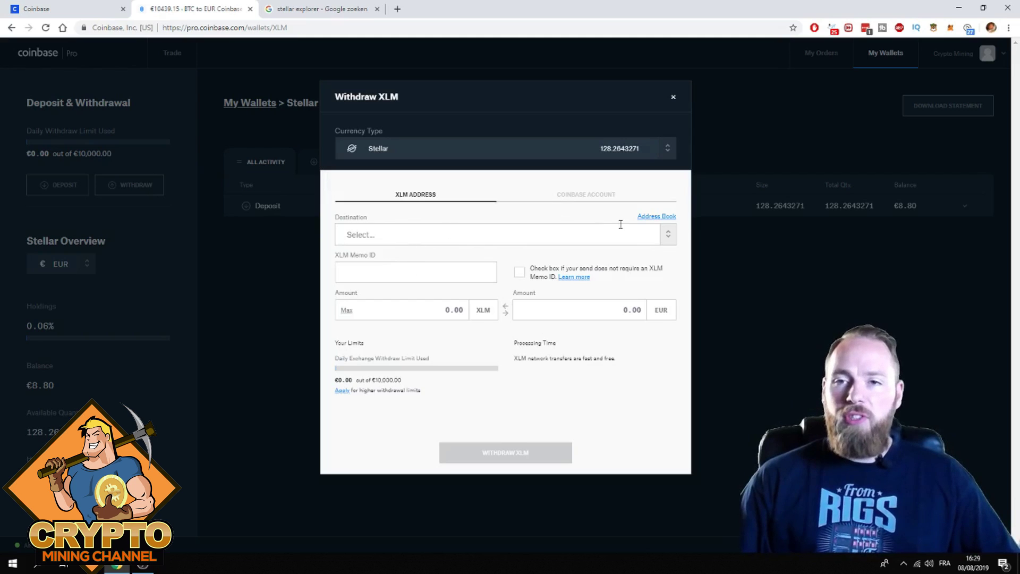
Step: Paste the destination Stellar address, mark memo not required, and set the full 128.2643271 XLM amount
click(463, 234)
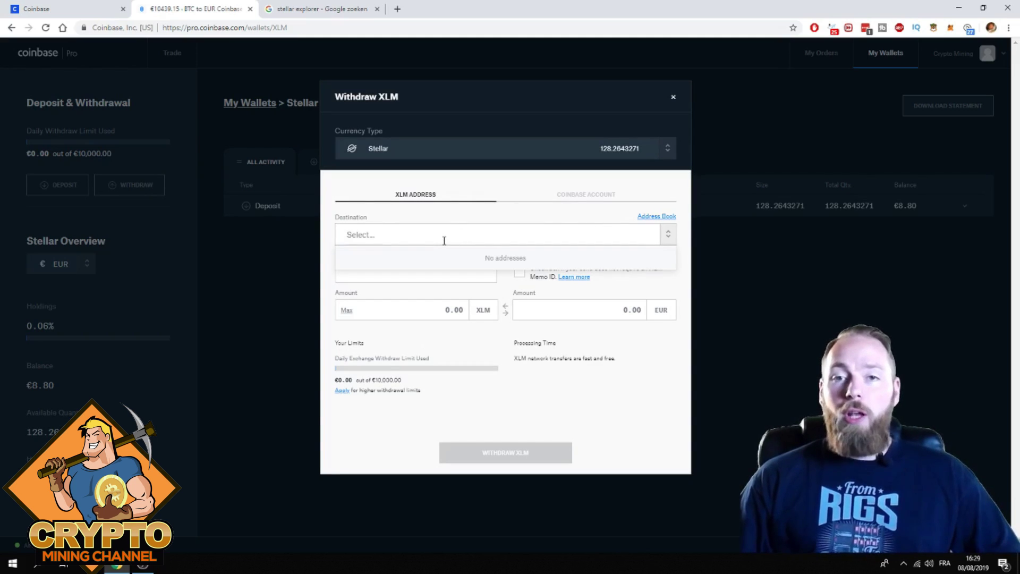
key(ctrl+v)
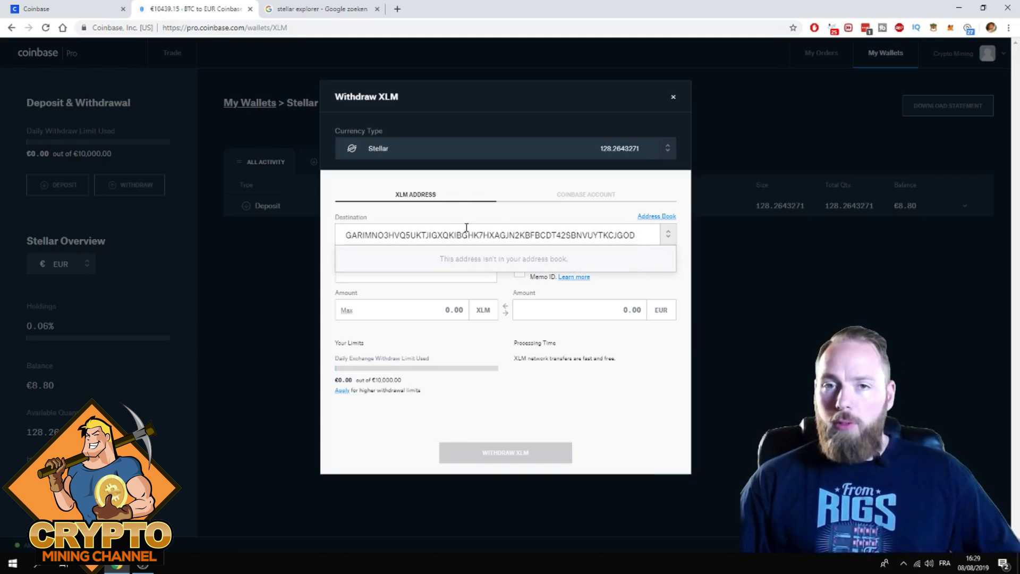
click(559, 236)
click(413, 233)
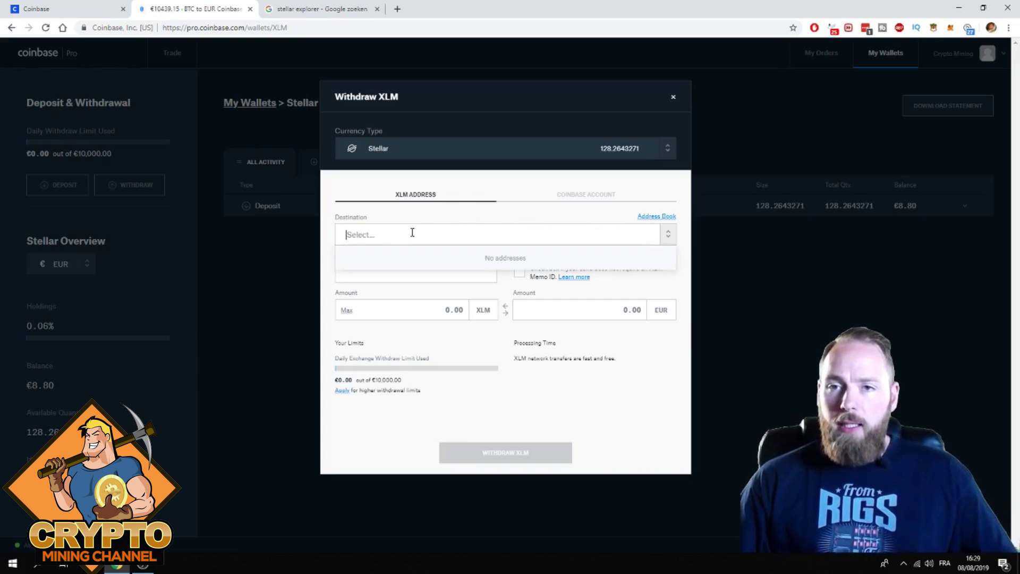
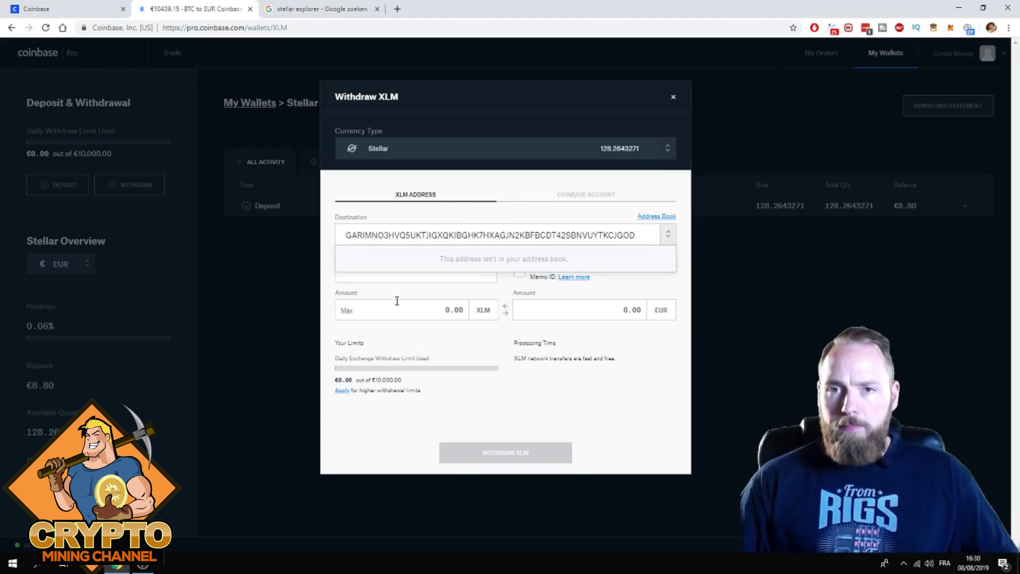
key(Return)
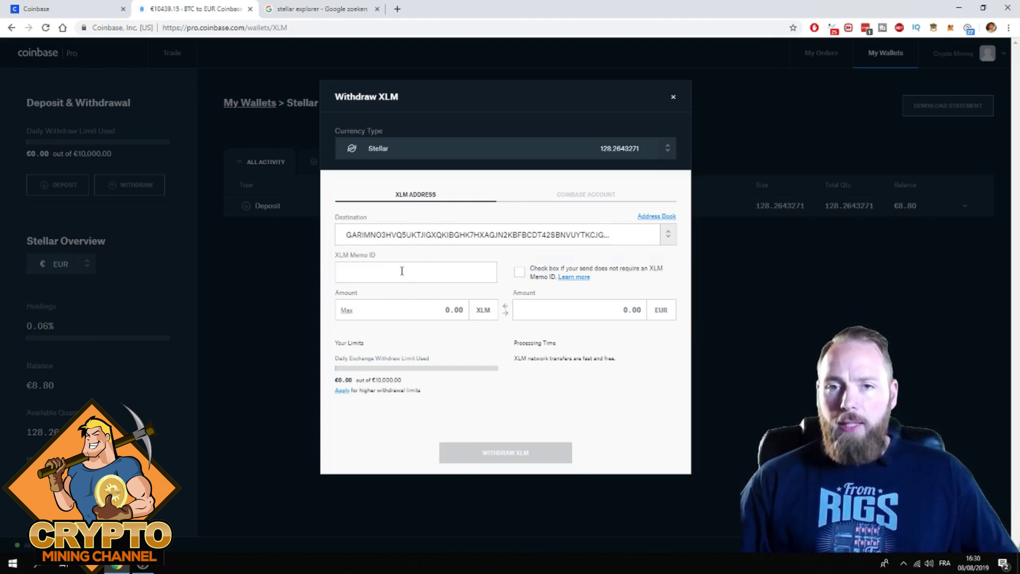
click(520, 272)
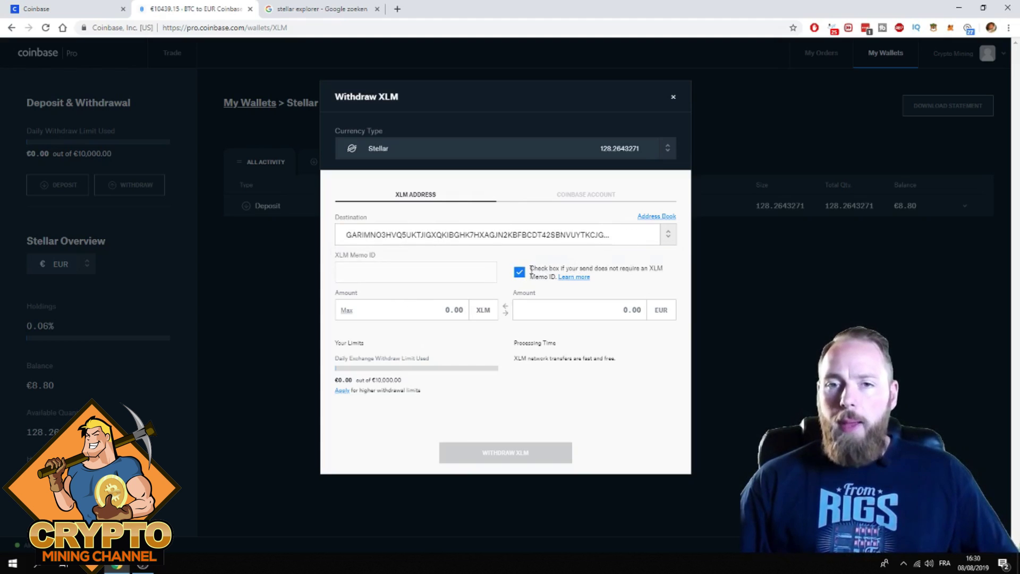
click(348, 313)
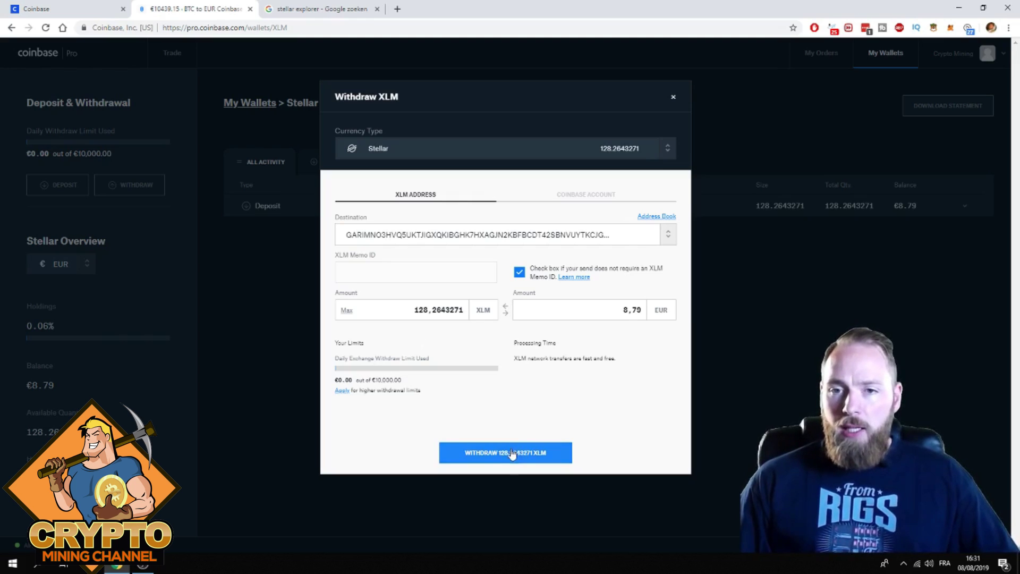
Step: Submit the 128.2643271 XLM withdrawal and authorise it with the two-step verification code
click(487, 456)
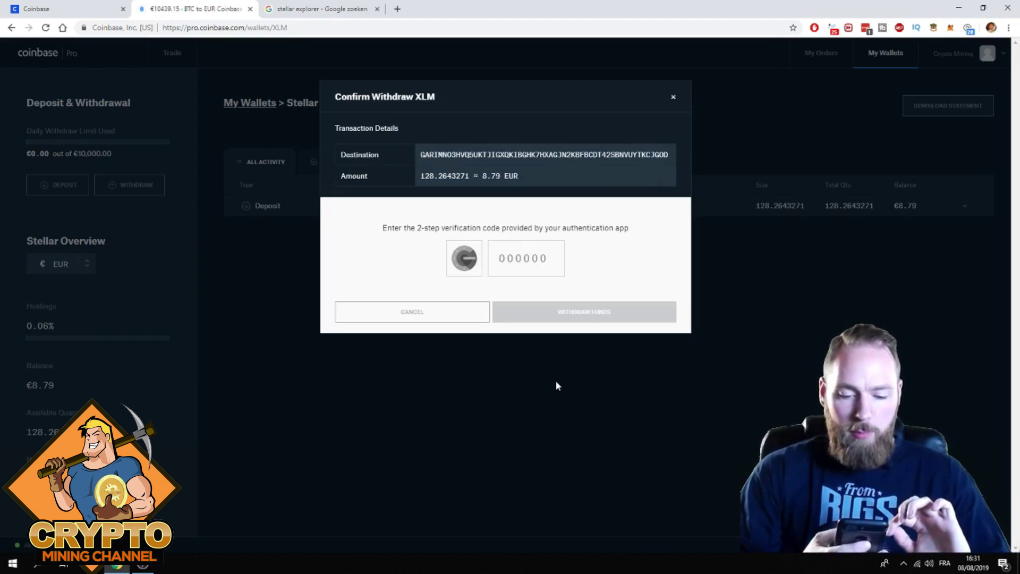
click(521, 267)
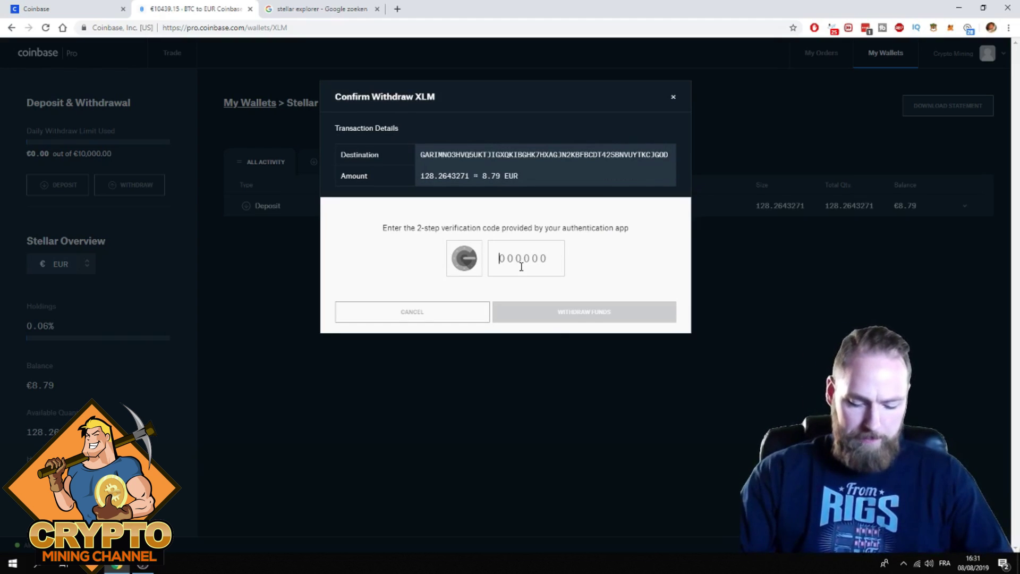
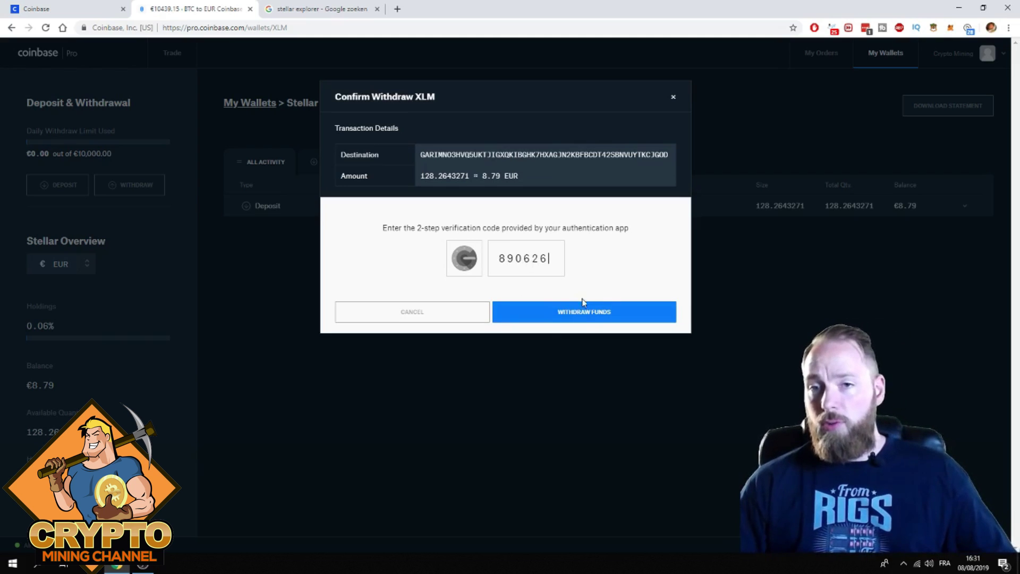
click(579, 318)
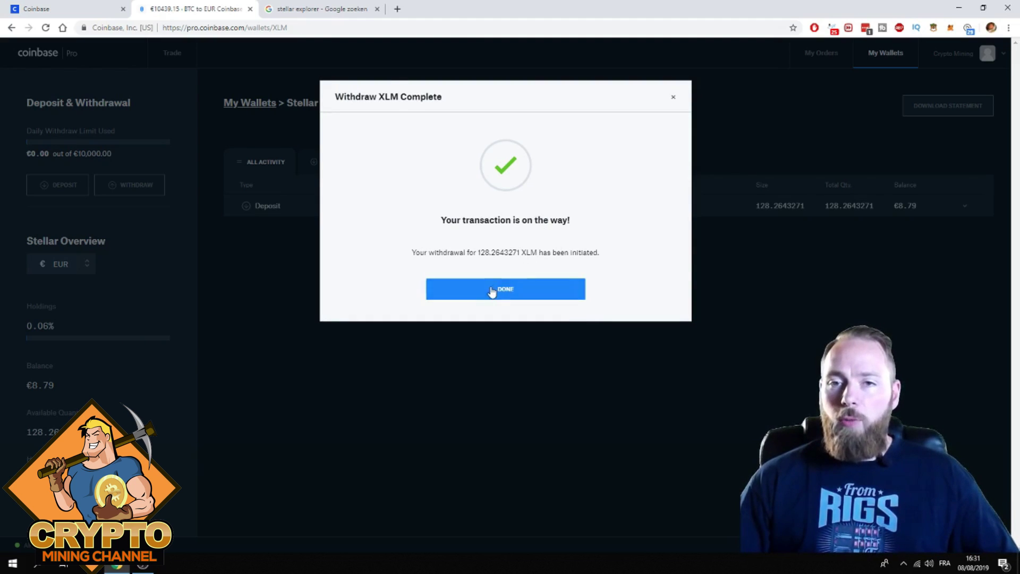
Step: Save the destination address to the address book under the nickname 'Stellar ledger'
click(496, 291)
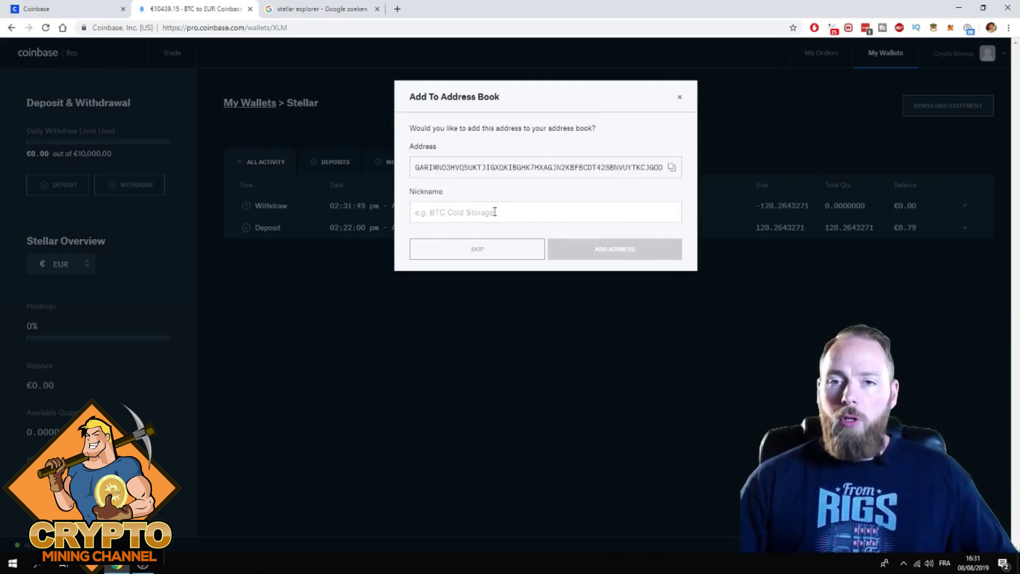
click(495, 212)
text(Ste)
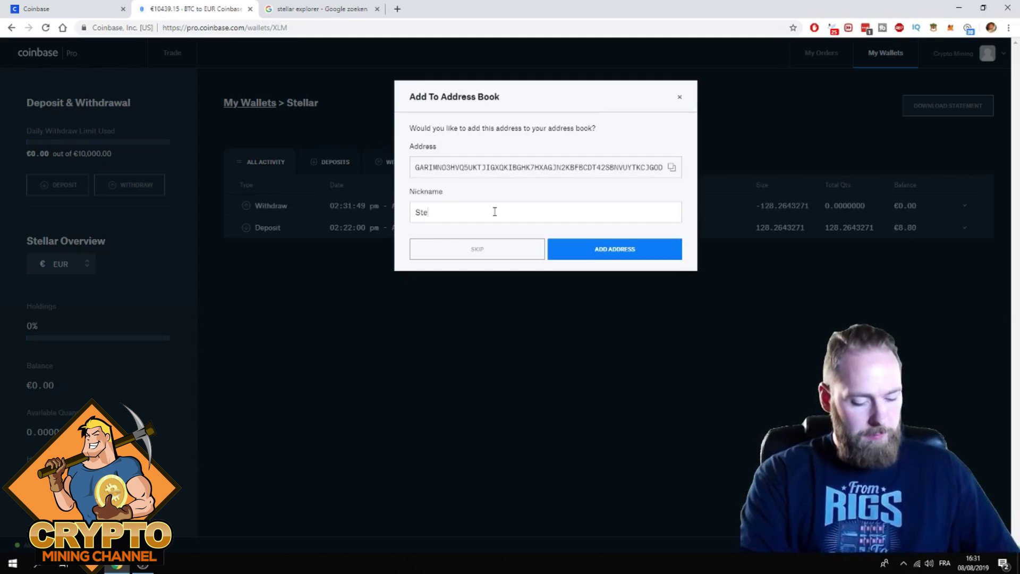
text(llar ledger)
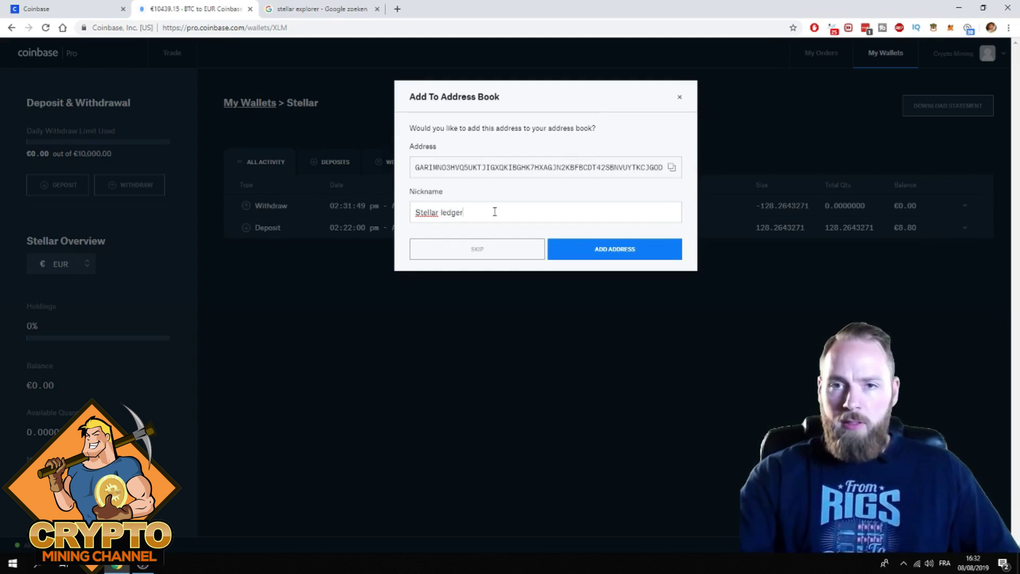
click(596, 250)
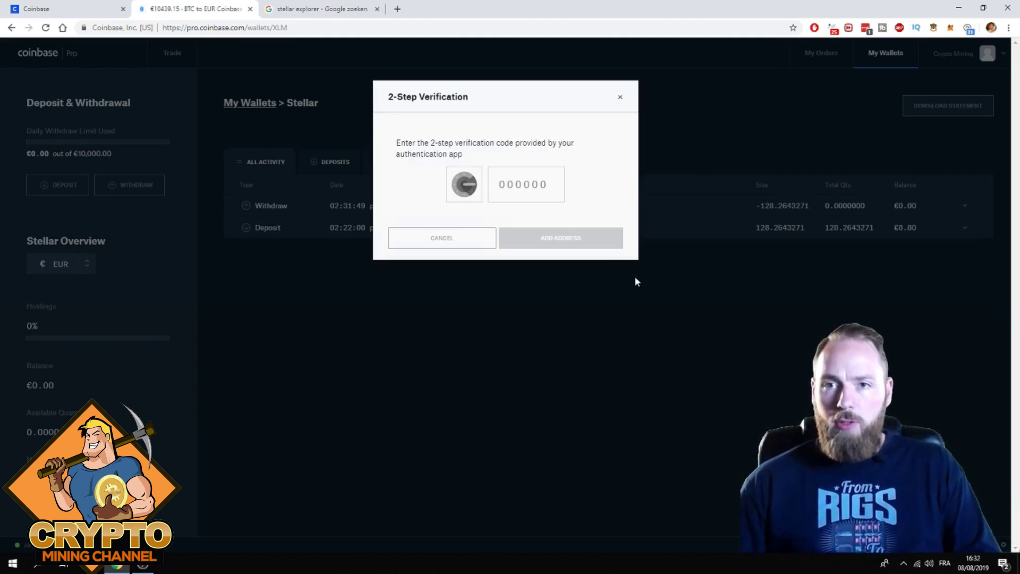
Step: Verify the new address book entry with the two-step verification code and confirm it
click(541, 187)
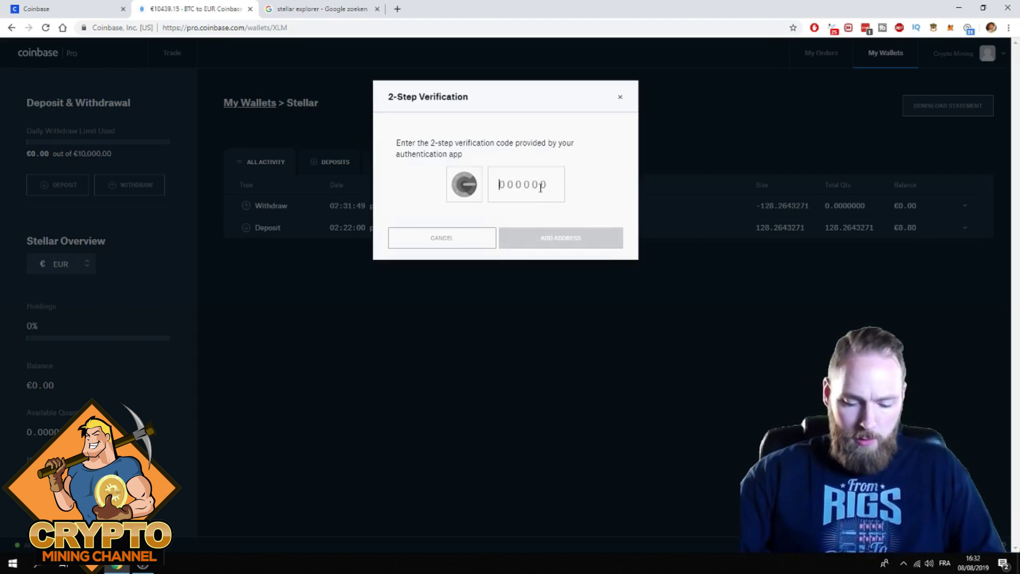
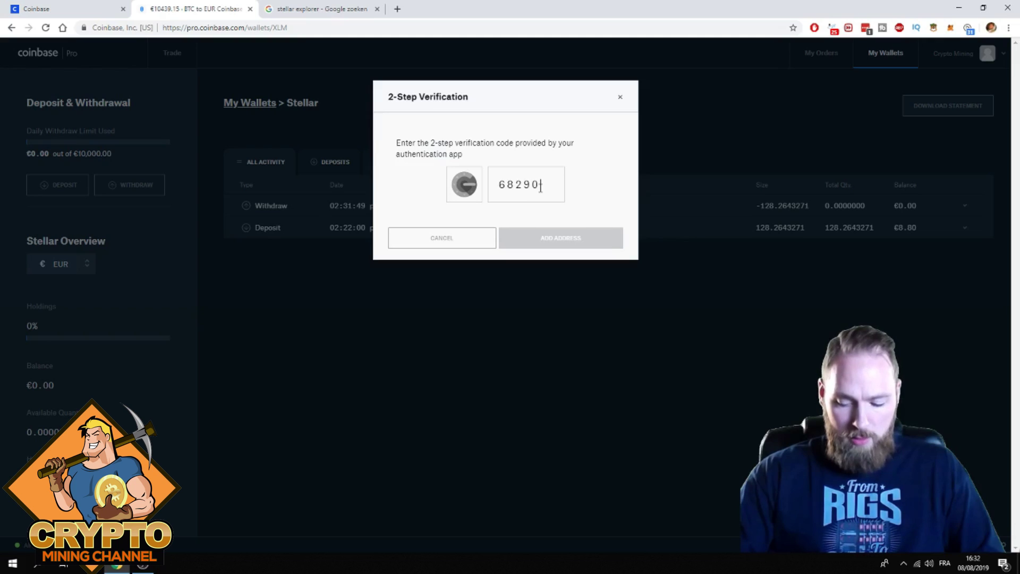
click(558, 237)
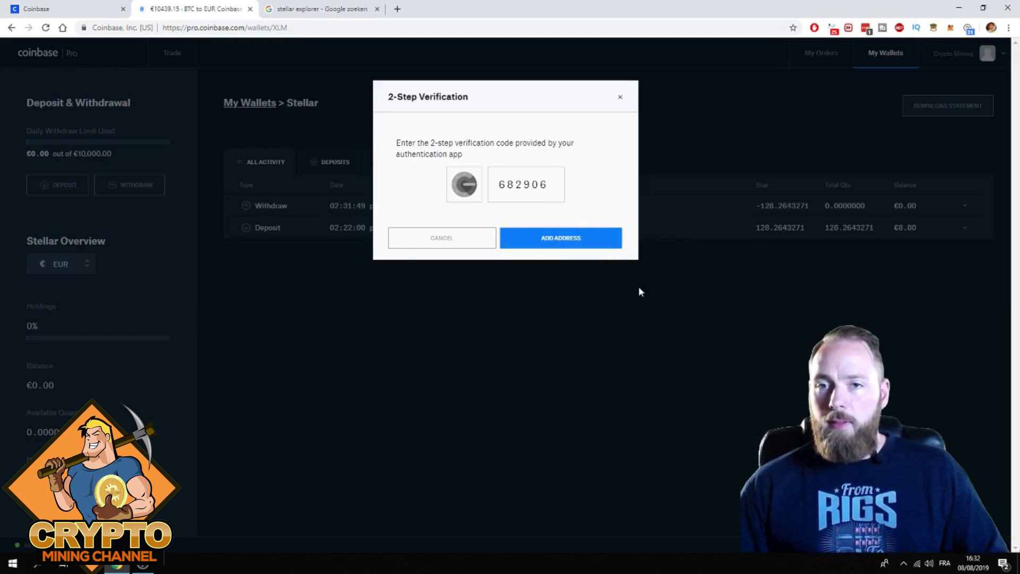
click(524, 310)
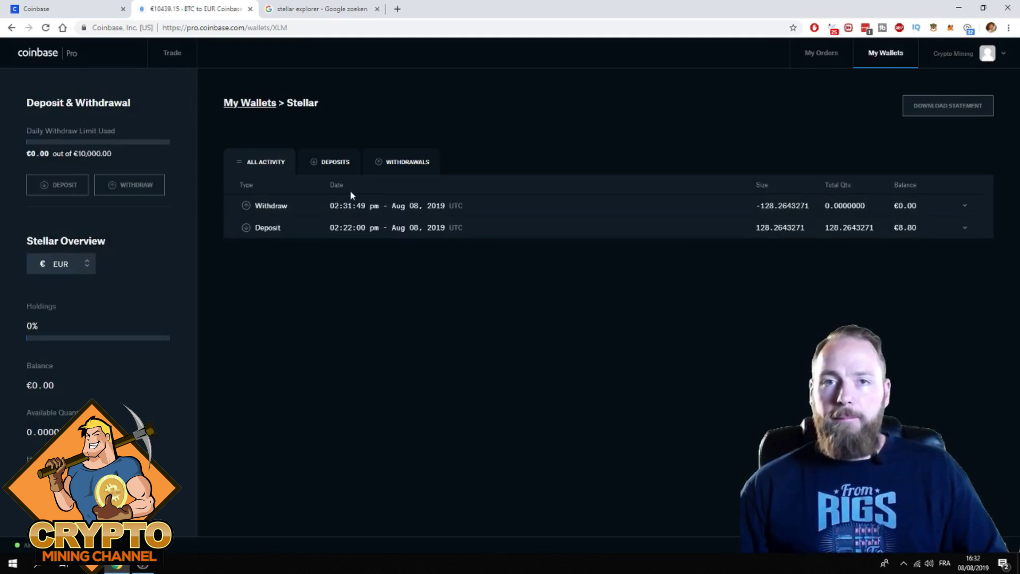
Step: Switch to the Google search results for 'stellar explorer'
click(329, 9)
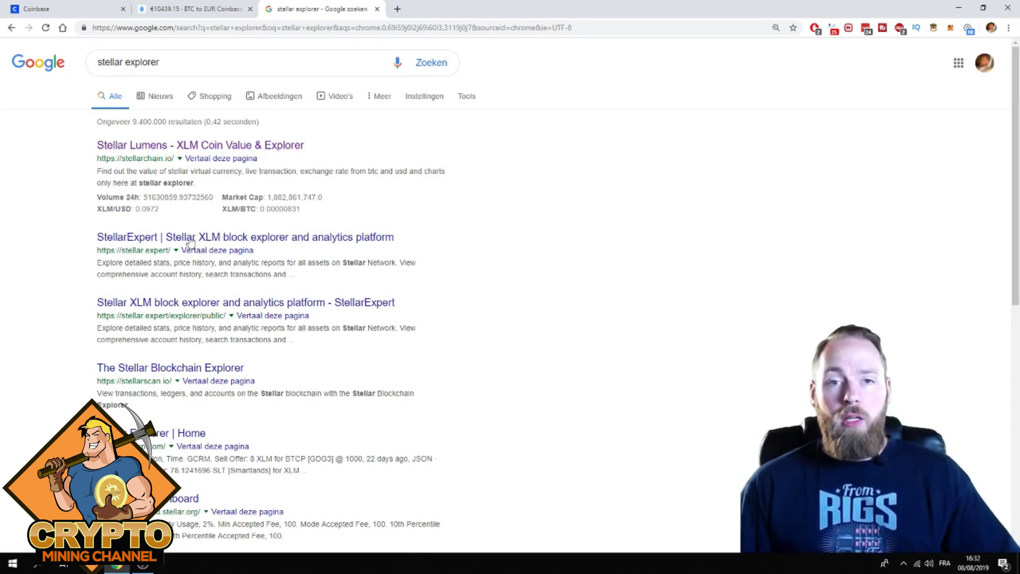
Step: Look up the destination Stellar address on the StellarChain.io explorer
click(189, 146)
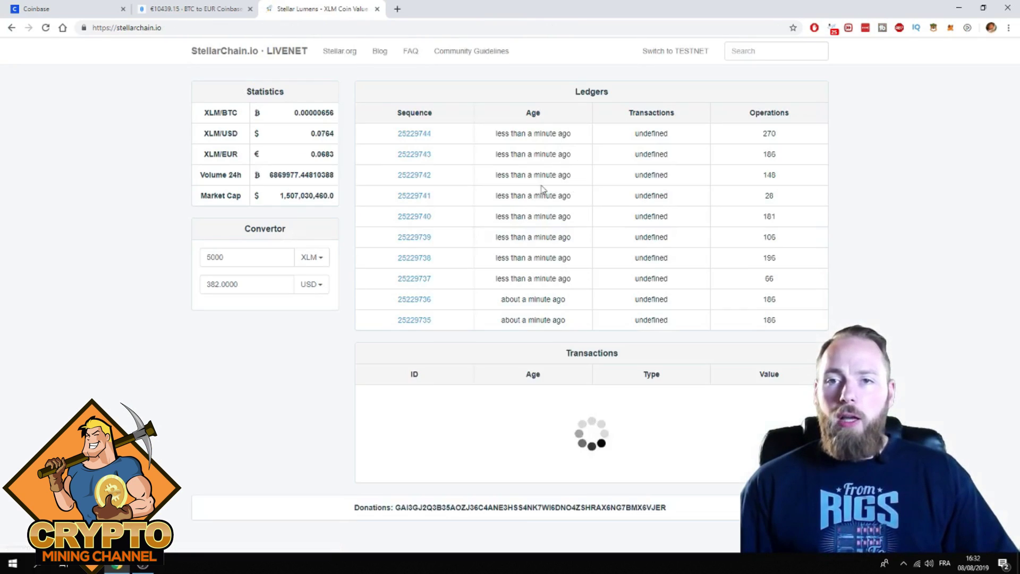
click(756, 52)
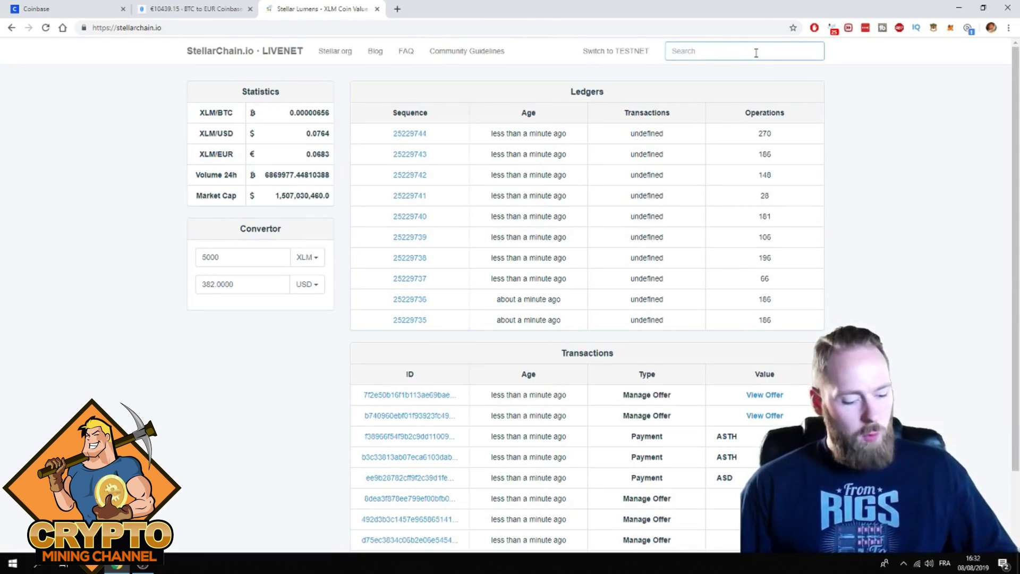
key(ctrl+v)
key(Return)
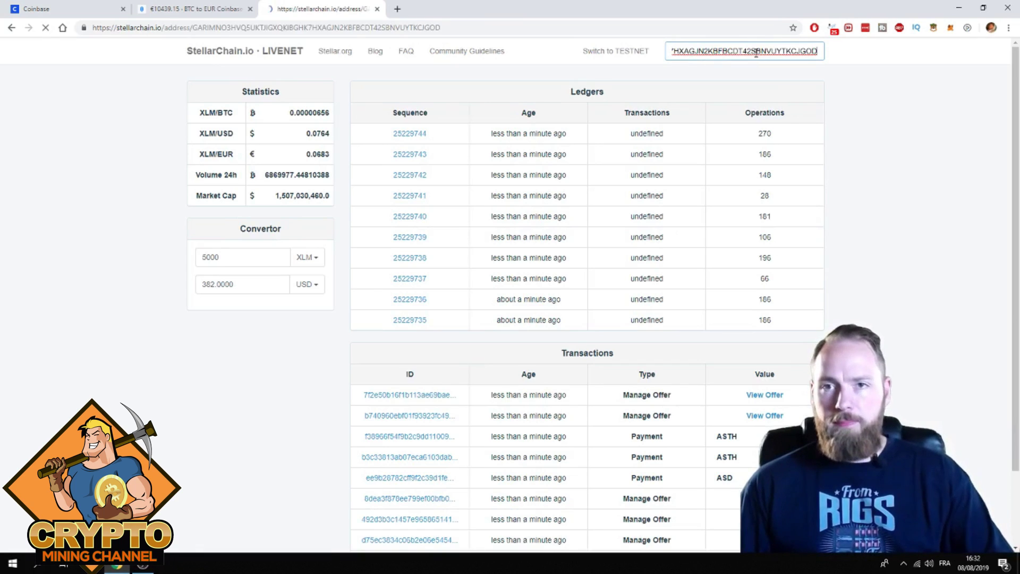